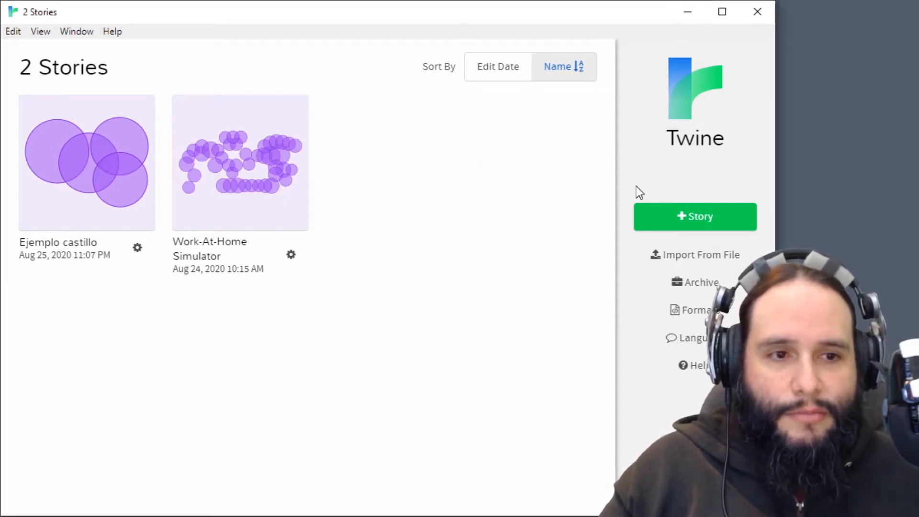
Step: Create a new story named "ejemplo"
{"action": "left_click", "coordinate": [686, 225]}
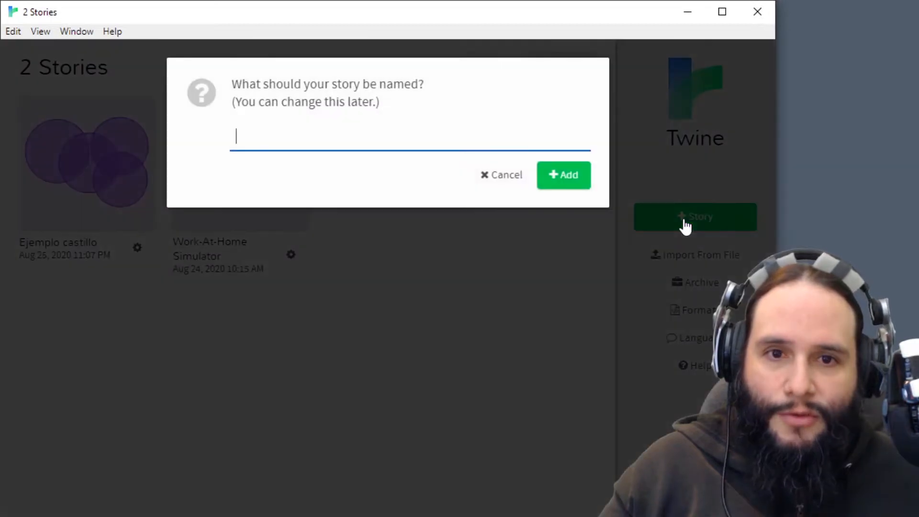
{"action": "type", "text": "ej"}
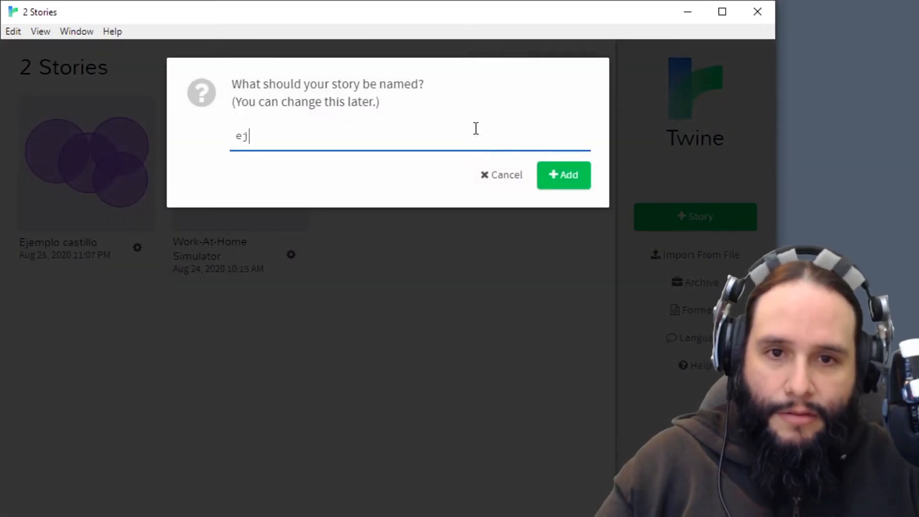
{"action": "type", "text": "emplo"}
{"action": "key", "text": "Return"}
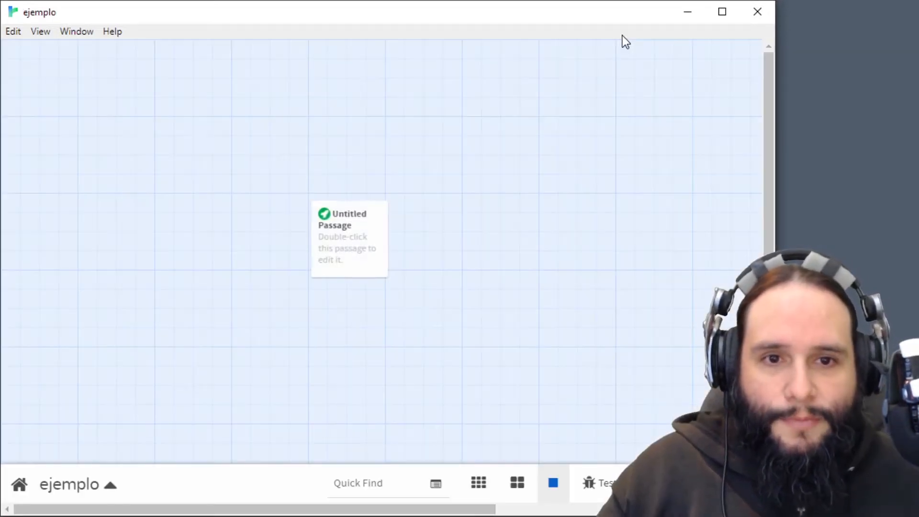
Step: Move the untitled starting passage to the upper-left area of the story map
{"action": "mouse_move", "coordinate": [338, 232]}
{"action": "left_click_drag", "start_coordinate": [338, 232], "coordinate": [182, 98]}
{"action": "left_click_drag", "start_coordinate": [197, 134], "coordinate": [171, 146]}
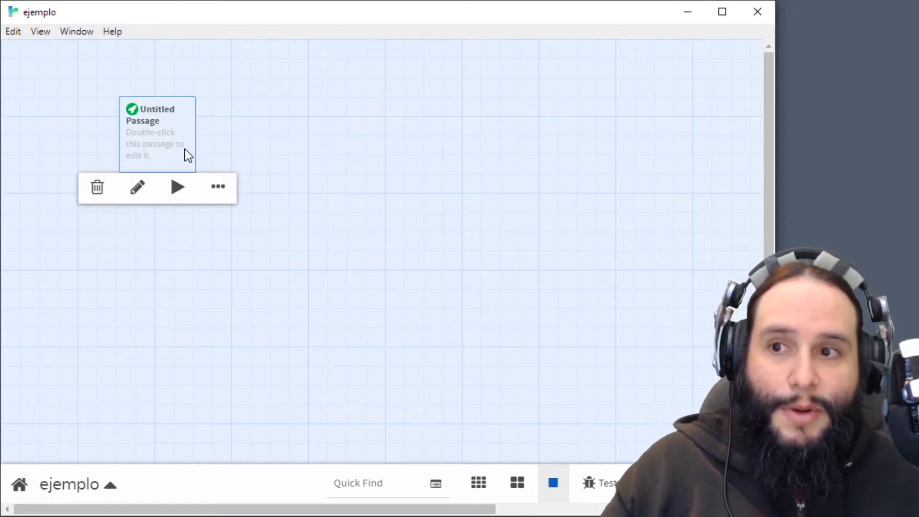
Step: Open the starting passage for editing and rename it "inicio"
{"action": "double_click", "coordinate": [173, 129]}
{"action": "left_click", "coordinate": [280, 69]}
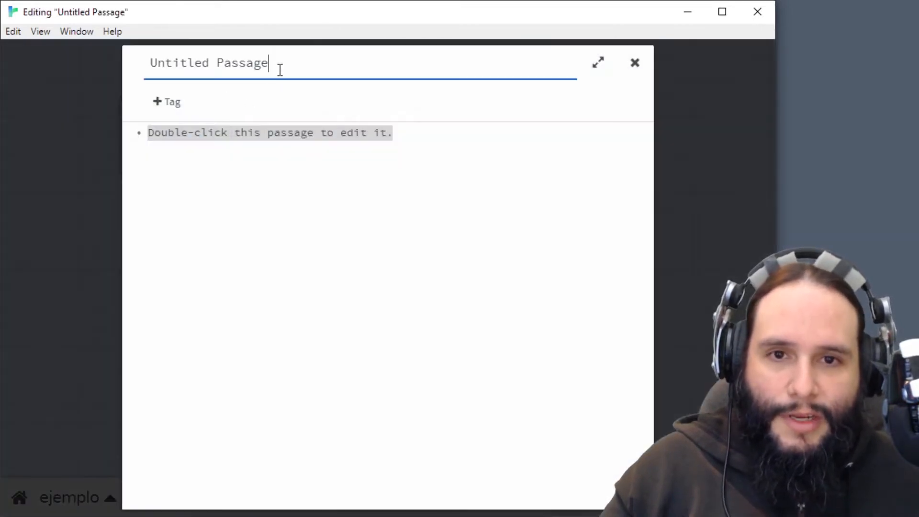
{"action": "left_click_drag", "start_coordinate": [280, 70], "coordinate": [95, 41]}
{"action": "type", "text": "inicio"}
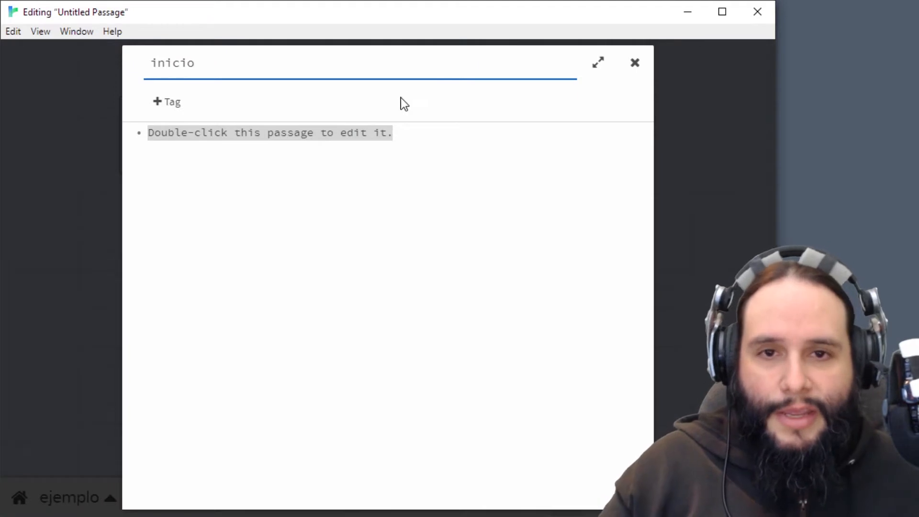
Step: Replace the placeholder body with the line "Esta es la primera página" above an empty double-bracket link
{"action": "left_click", "coordinate": [419, 127]}
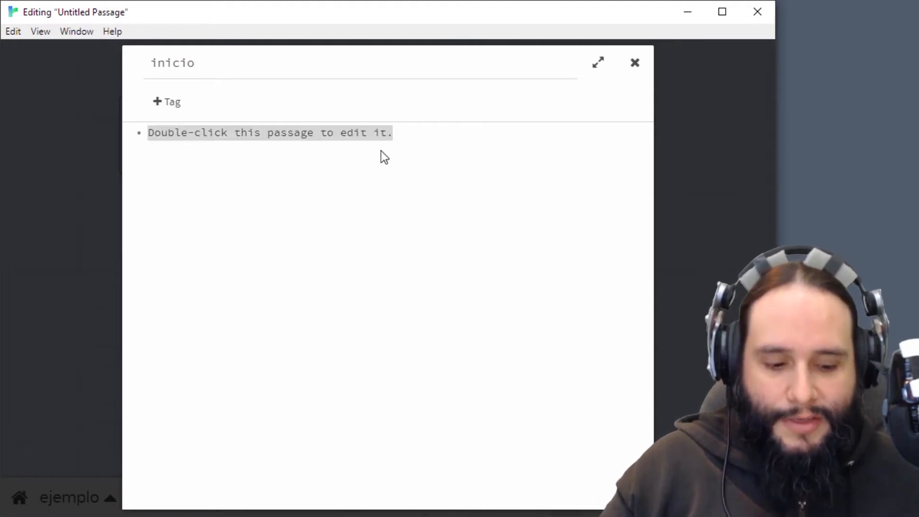
{"action": "type", "text": "[["}
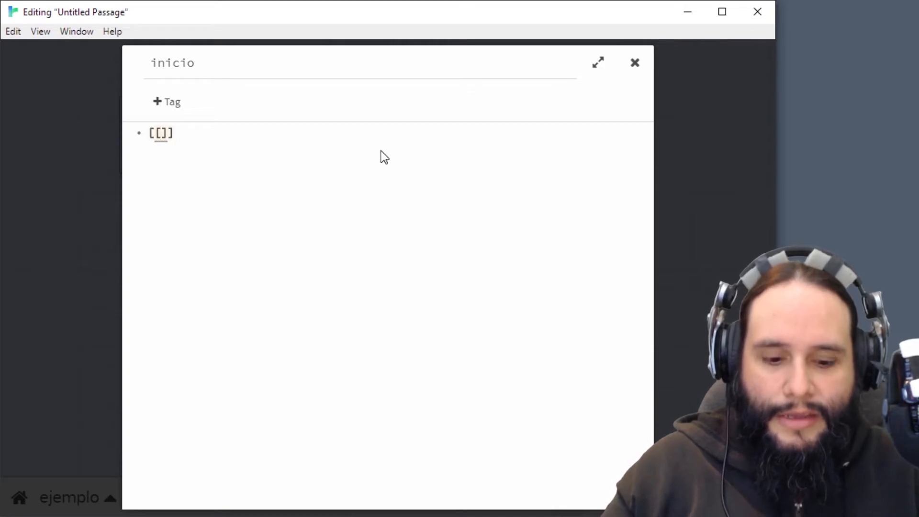
{"action": "key", "text": "Up"}
{"action": "key", "text": "Return"}
{"action": "key", "text": "Up"}
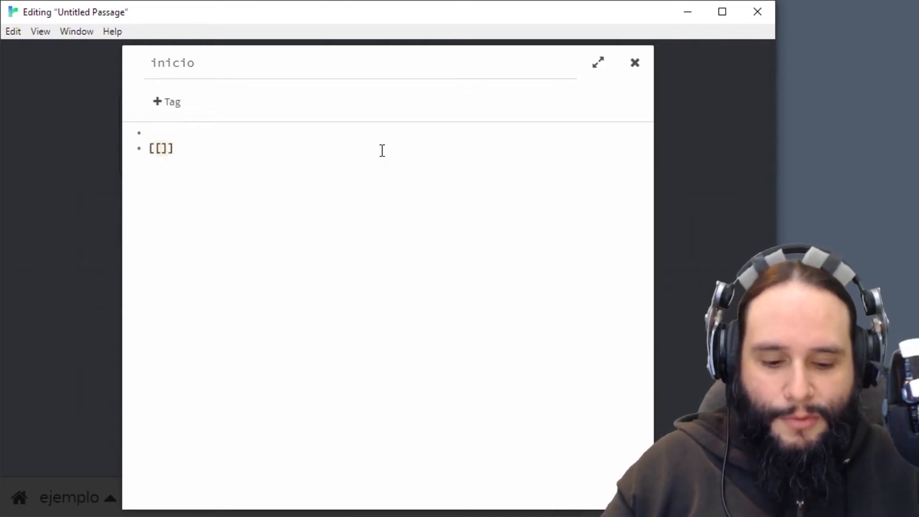
{"action": "type", "text": "Esta es la primera página • [["}
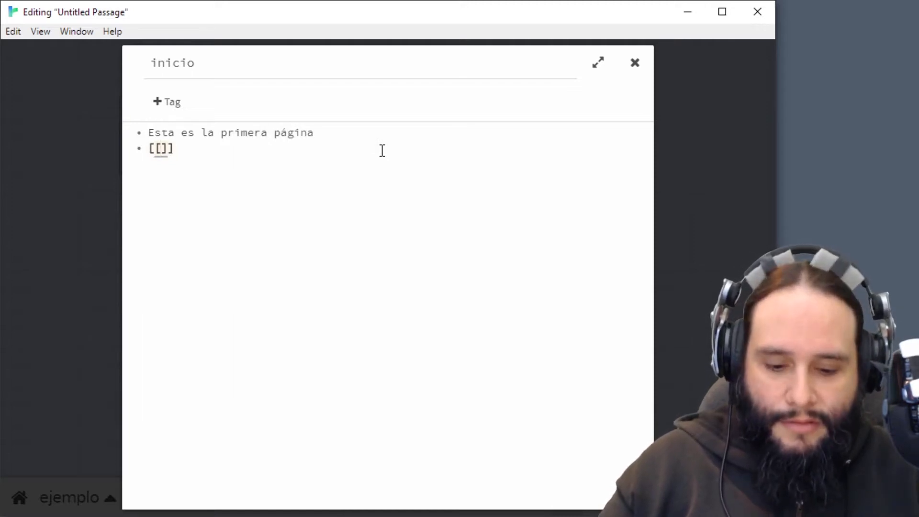
Step: Fill in the link as [[Ir a la página 2]] and close the inicio passage
{"action": "type", "text": "ir a la pagina"}
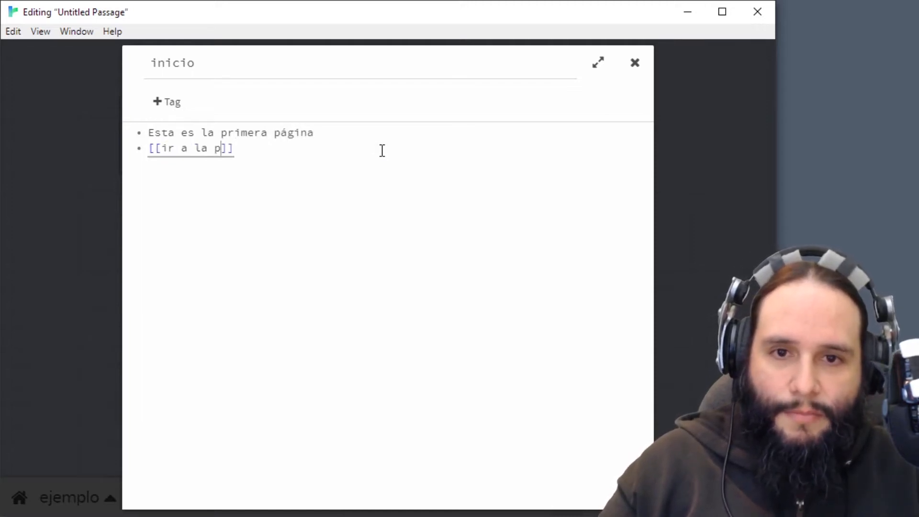
{"action": "key", "text": "Left"}
{"action": "key", "text": "Left"}
{"action": "key", "text": "Left"}
{"action": "key", "text": "Left"}
{"action": "key", "text": "Left"}
{"action": "key", "text": "Left"}
{"action": "key", "text": "BackSpace"}
{"action": "type", "text": "á"}
{"action": "key", "text": "Right"}
{"action": "key", "text": "Right"}
{"action": "key", "text": "Right"}
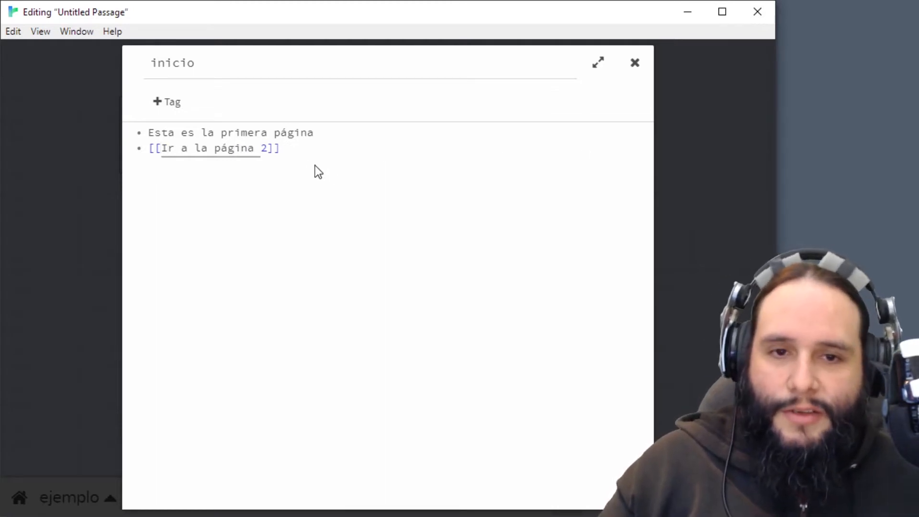
{"action": "left_click_drag", "start_coordinate": [298, 150], "coordinate": [143, 156]}
{"action": "left_click_drag", "start_coordinate": [289, 151], "coordinate": [267, 150]}
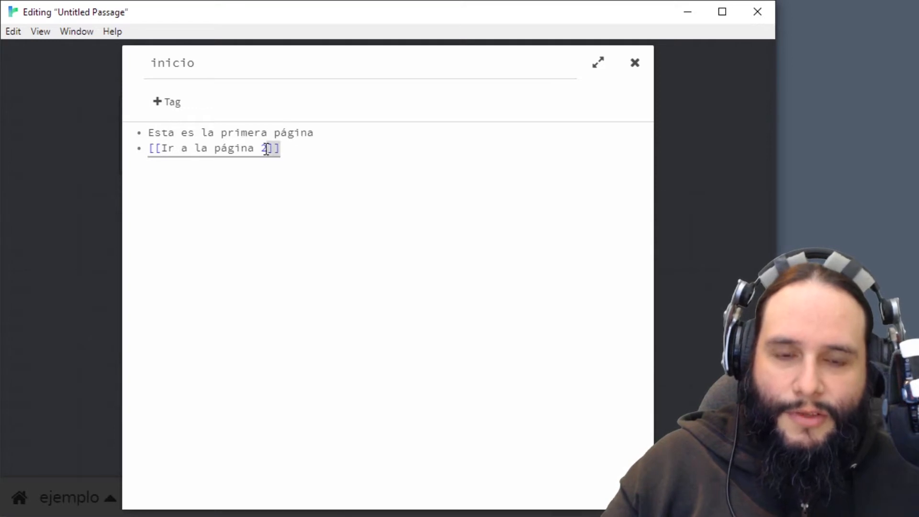
{"action": "left_click", "coordinate": [636, 65]}
Step: Arrange the map so the "Ir a la página 2" passage sits to the right of inicio
{"action": "left_click", "coordinate": [160, 257]}
{"action": "left_click_drag", "start_coordinate": [160, 257], "coordinate": [347, 80]}
{"action": "left_click_drag", "start_coordinate": [160, 120], "coordinate": [109, 105]}
{"action": "left_click_drag", "start_coordinate": [372, 102], "coordinate": [277, 121]}
Step: Replace the placeholder body of the "Ir a la página 2" passage with "Esta es la página 2" followed by a blank line
{"action": "double_click", "coordinate": [277, 120]}
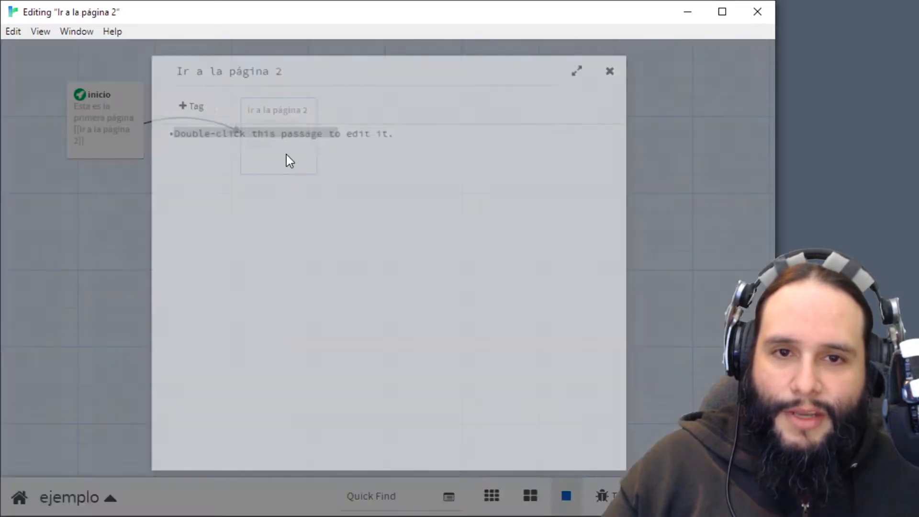
{"action": "left_click_drag", "start_coordinate": [458, 137], "coordinate": [146, 131]}
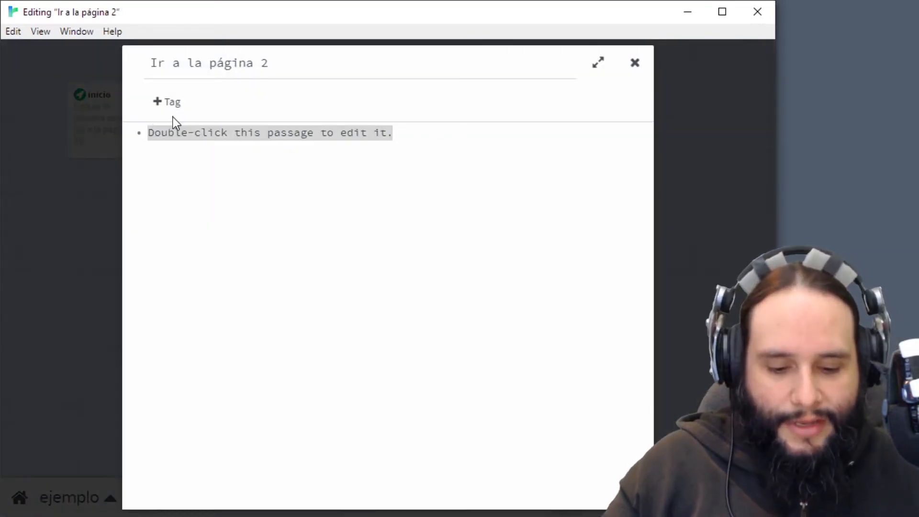
{"action": "type", "text": "Esta es la pag"}
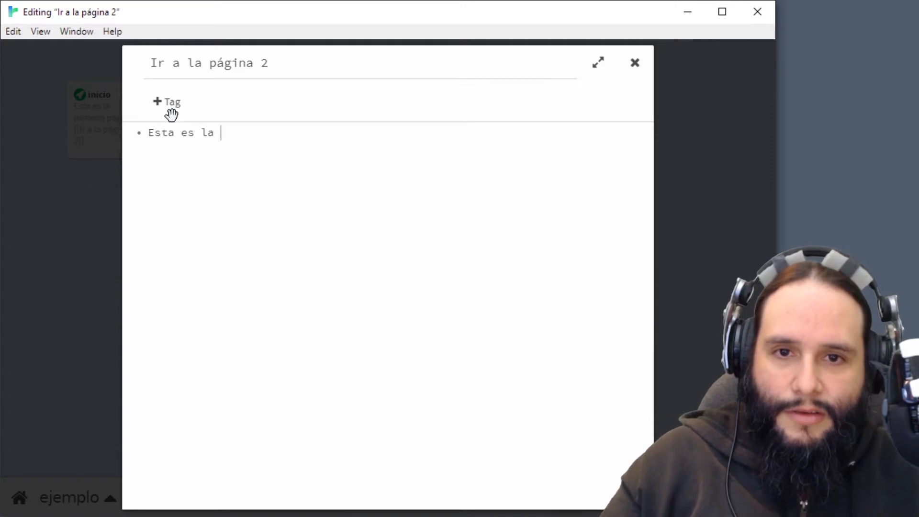
{"action": "key", "text": "BackSpace"}
{"action": "key", "text": "BackSpace"}
{"action": "key", "text": "BackSpace"}
{"action": "key", "text": "BackSpace"}
{"action": "key", "text": "BackSpace"}
{"action": "key", "text": "BackSpace"}
{"action": "type", "text": "ágina 2  "}
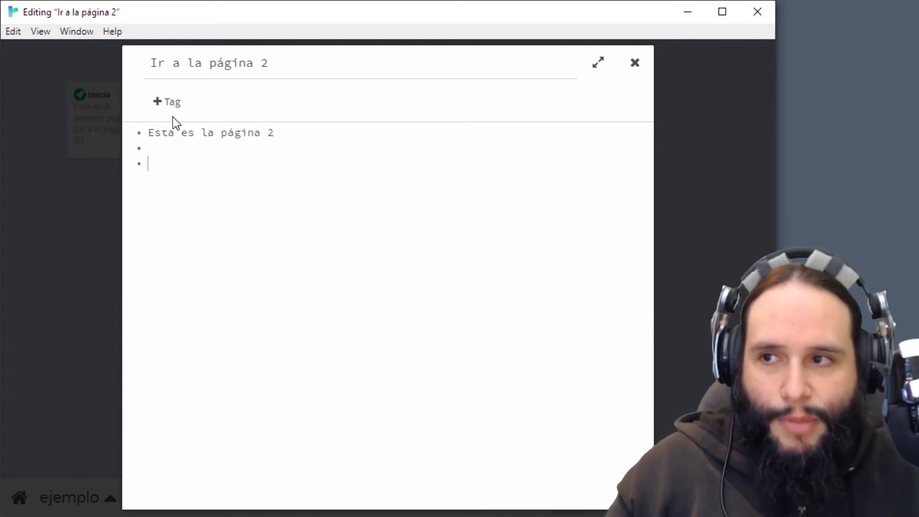
Step: Add the links [[Ir a la página 3]] and [[Ir a la página 4]] on separate lines and close the passage
{"action": "type", "text": "[[Ir a la página"}
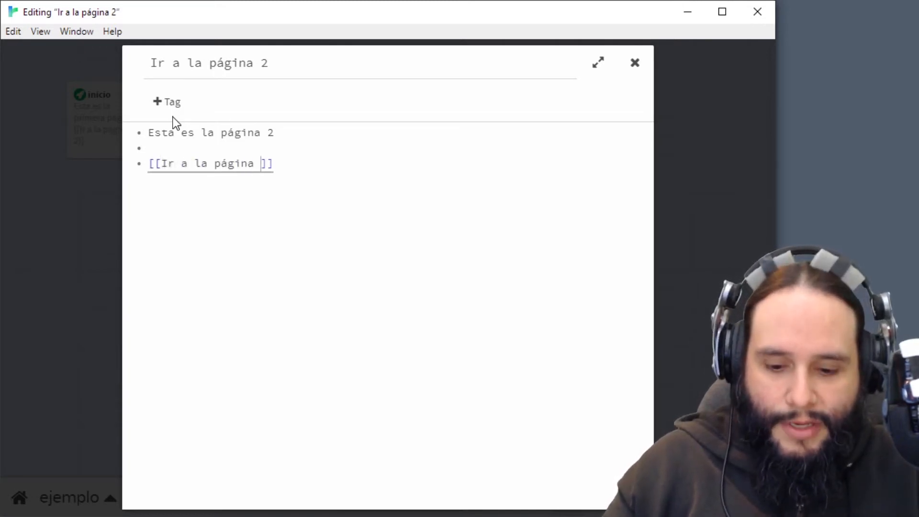
{"action": "type", "text": " 3"}
{"action": "key", "text": "Return"}
{"action": "type", "text": "[[Ir a la p"}
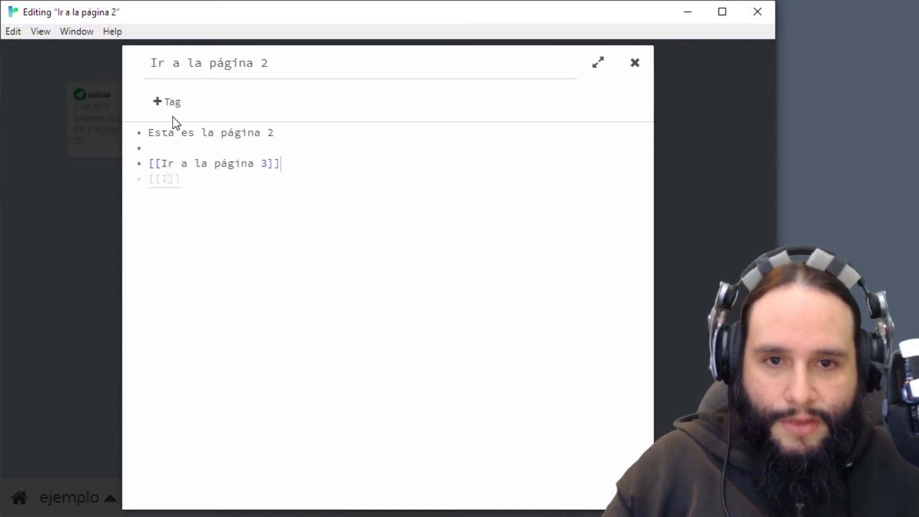
{"action": "type", "text": "ágina"}
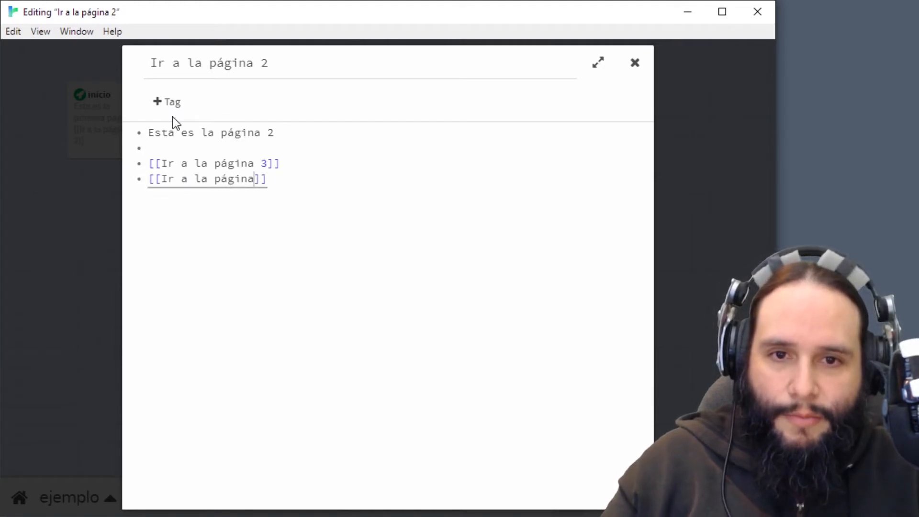
{"action": "type", "text": " 4"}
{"action": "left_click", "coordinate": [330, 185]}
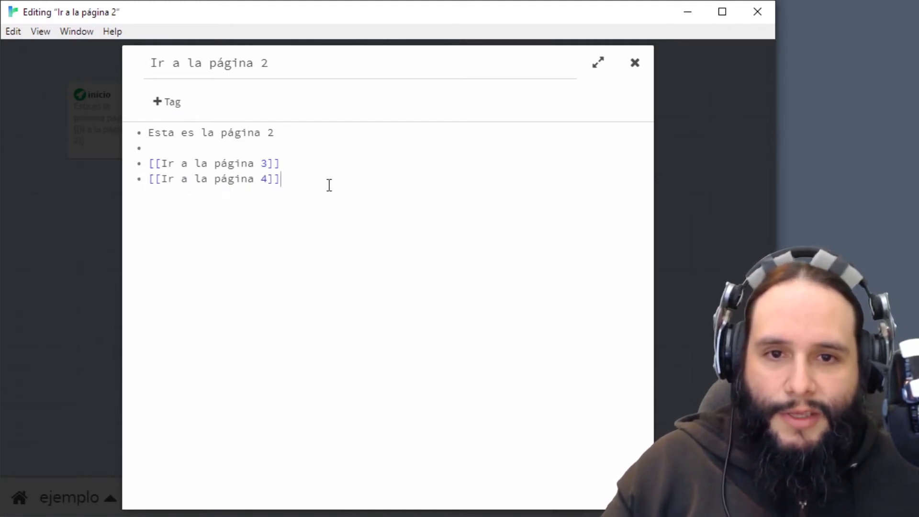
{"action": "left_click", "coordinate": [635, 65]}
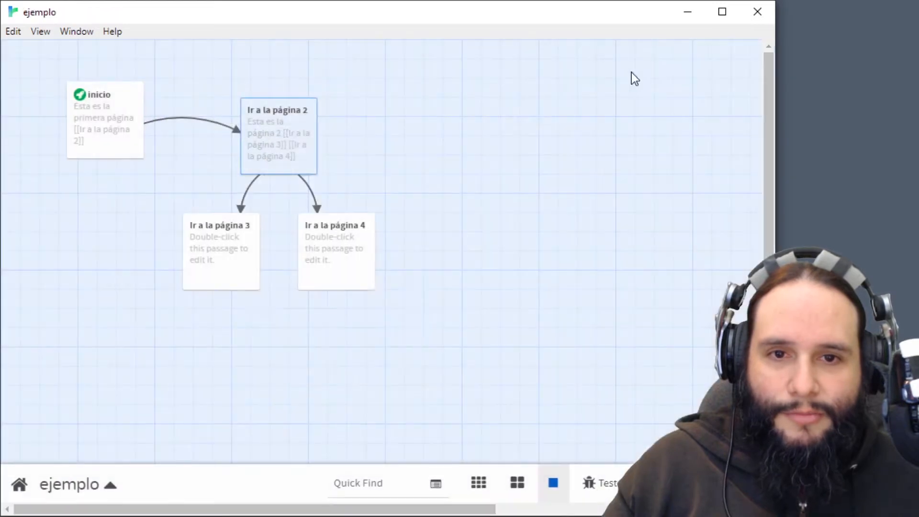
Step: Spread out the two new passages, placing "Ir a la página 4" at the upper right and "Ir a la página 3" below it
{"action": "left_click_drag", "start_coordinate": [361, 252], "coordinate": [491, 123]}
{"action": "left_click_drag", "start_coordinate": [232, 248], "coordinate": [373, 282]}
{"action": "left_click", "coordinate": [458, 132]}
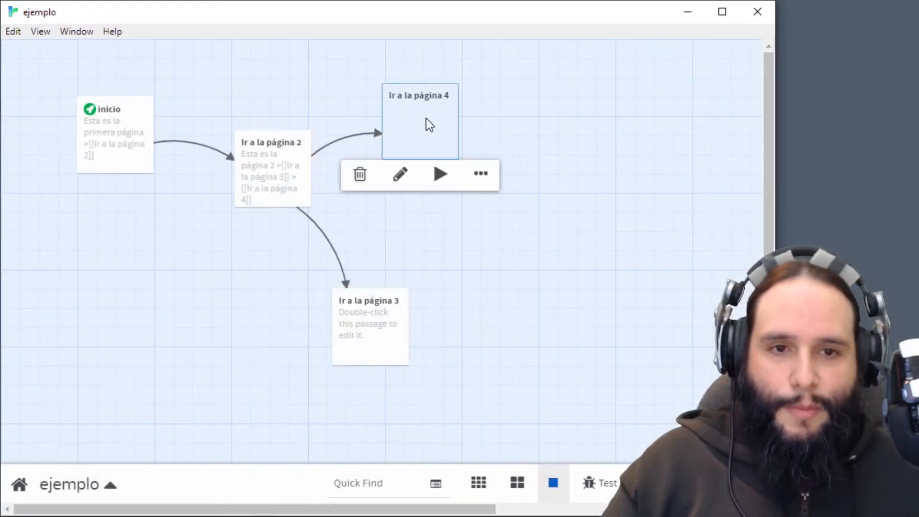
Step: Set the body of the "Ir a la página 4" passage to "Final malo" and close it
{"action": "double_click", "coordinate": [426, 124]}
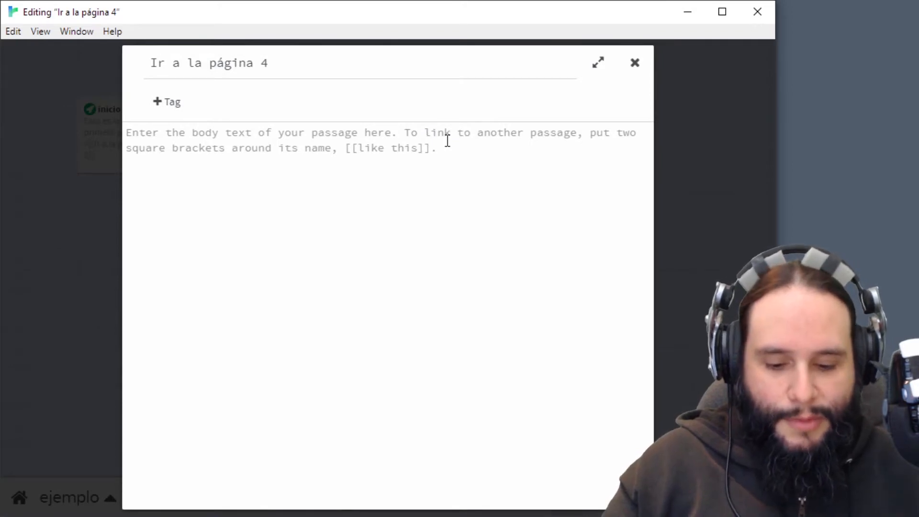
{"action": "type", "text": "Final malo"}
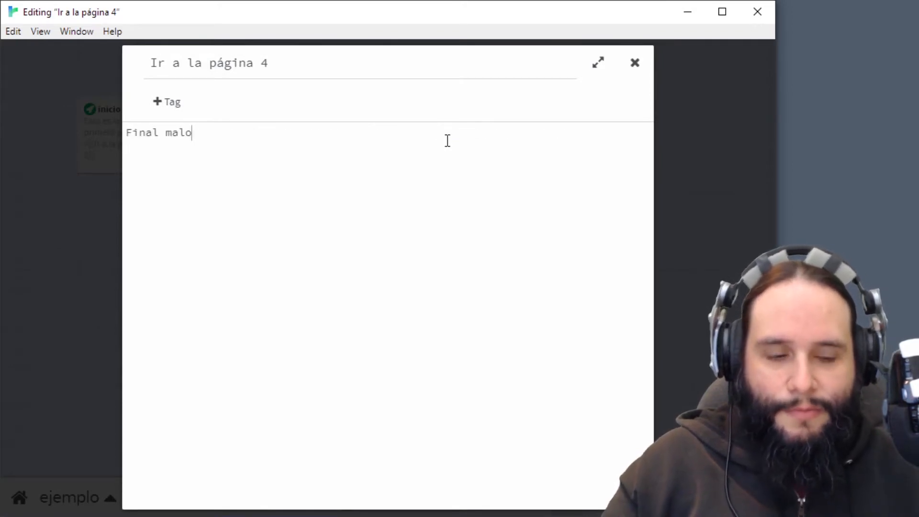
{"action": "left_click", "coordinate": [635, 63]}
Step: Move the "Ir a la página 3" passage closer beneath "Ir a la página 4" and set its body to "Final bueno"
{"action": "left_click_drag", "start_coordinate": [380, 303], "coordinate": [412, 222]}
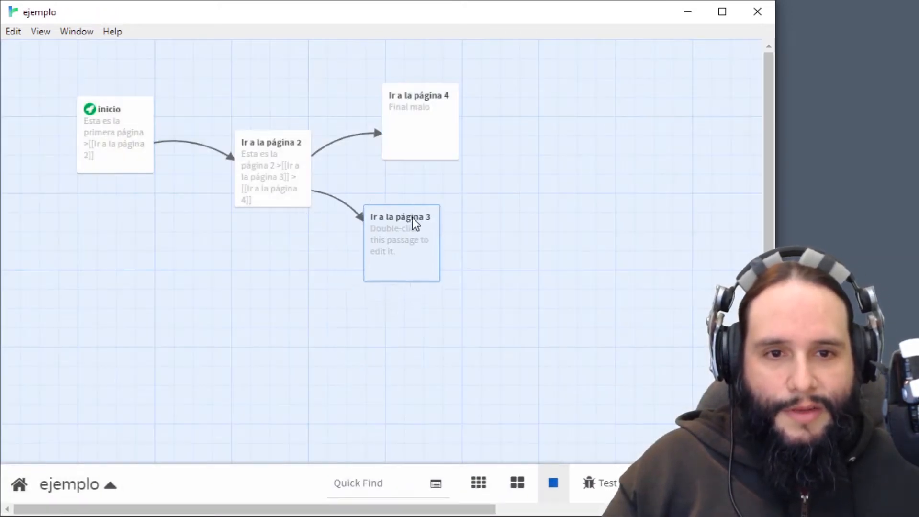
{"action": "double_click", "coordinate": [398, 244]}
{"action": "type", "text": "Final bueno"}
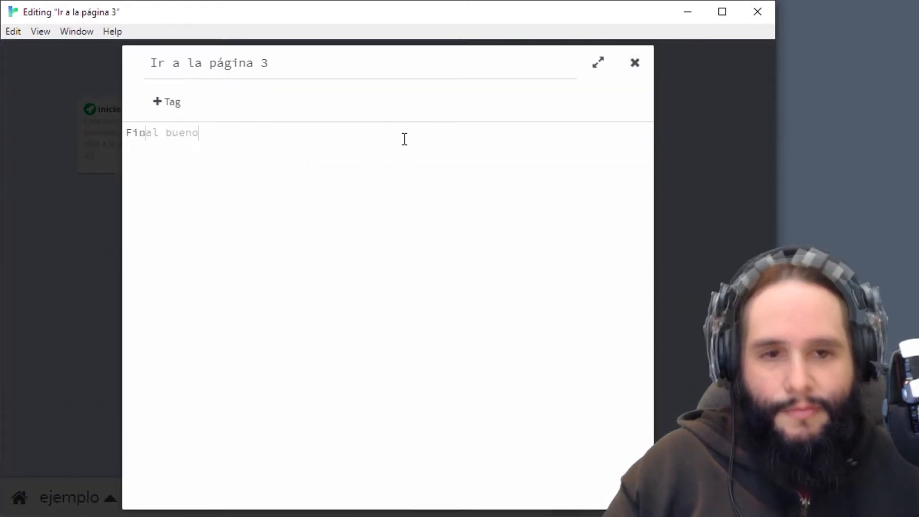
{"action": "left_click", "coordinate": [635, 62]}
Step: Fine-tune the positions of the page 2, page 3 and page 4 passages, lowering page 3 for more spacing
{"action": "mouse_move", "coordinate": [289, 154]}
{"action": "left_click_drag", "start_coordinate": [282, 154], "coordinate": [275, 148]}
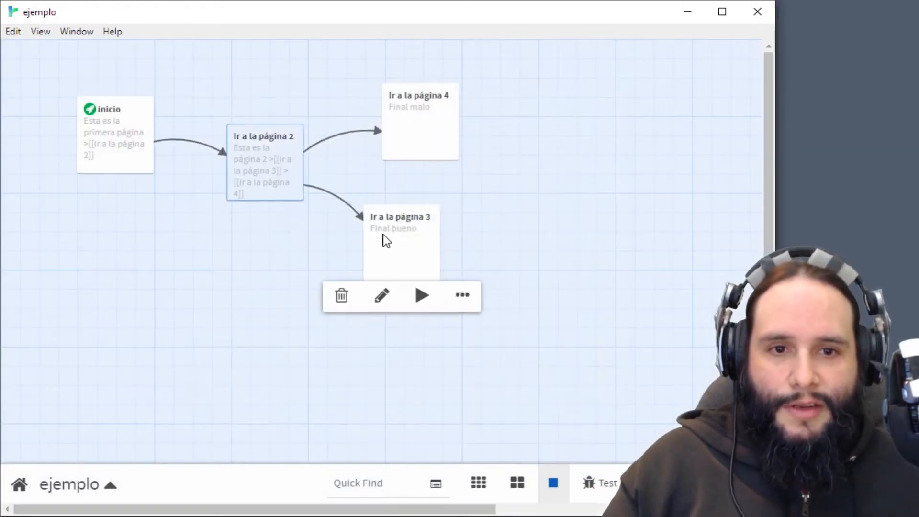
{"action": "left_click_drag", "start_coordinate": [382, 230], "coordinate": [377, 253]}
{"action": "left_click_drag", "start_coordinate": [416, 122], "coordinate": [413, 125]}
Step: Test the story in the browser starting from the inicio passage
{"action": "mouse_move", "coordinate": [292, 173]}
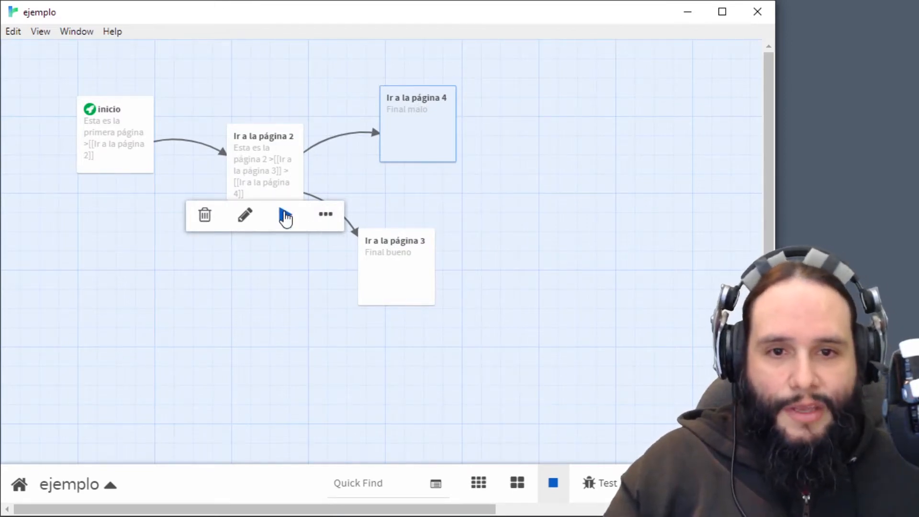
{"action": "left_click", "coordinate": [127, 127]}
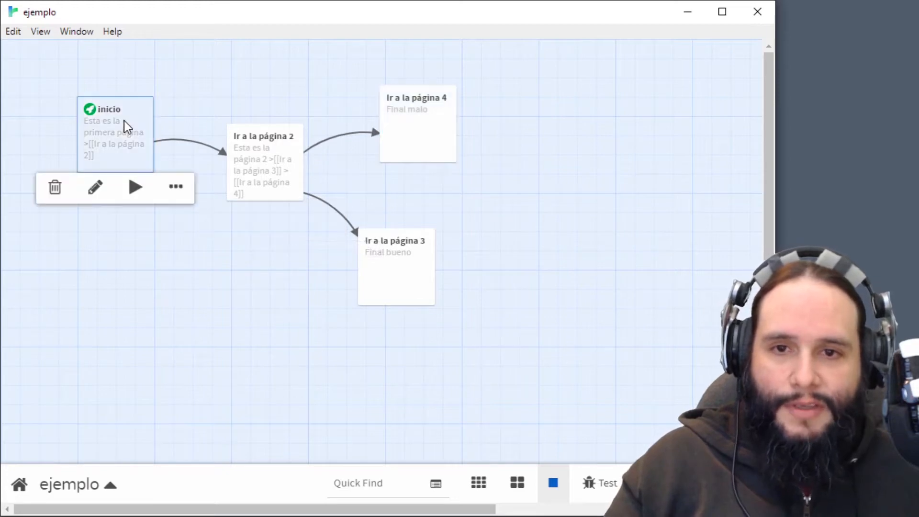
{"action": "mouse_move", "coordinate": [127, 144]}
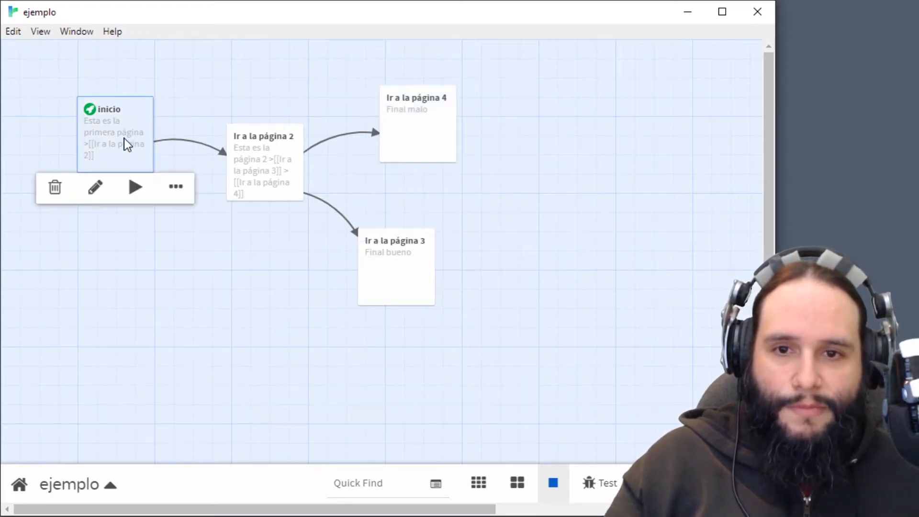
{"action": "left_click", "coordinate": [134, 188]}
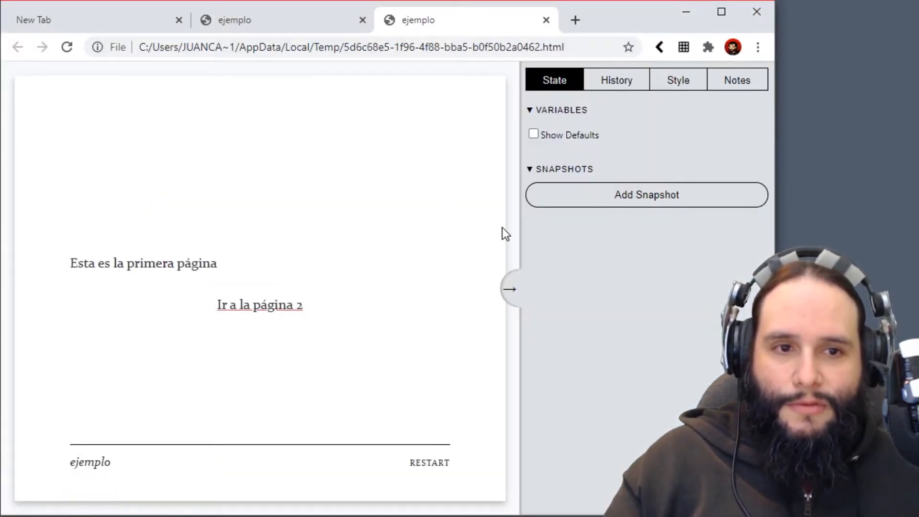
Step: Collapse the preview's side panel and close the extra ejemplo preview tab
{"action": "left_click", "coordinate": [519, 287]}
{"action": "key", "text": "ctrl+w"}
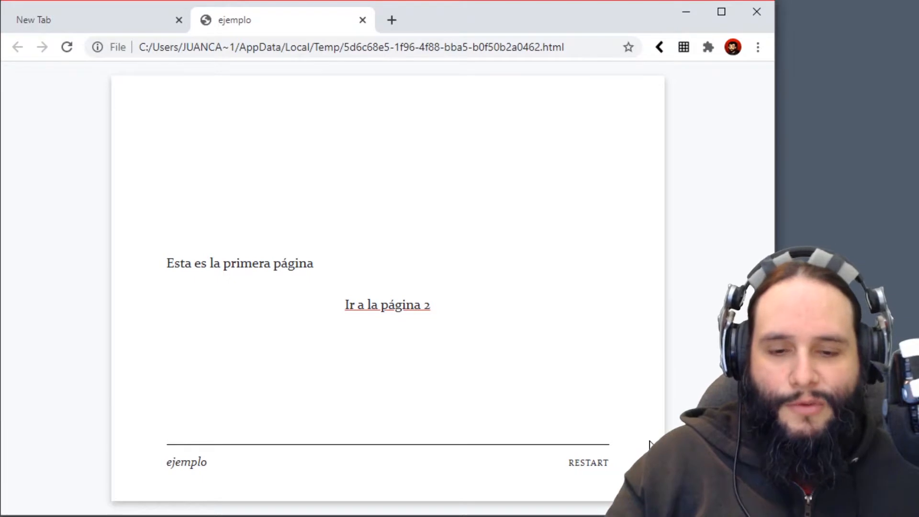
Step: Examine the story title and the first passage's text in the browser preview
{"action": "left_click_drag", "start_coordinate": [180, 463], "coordinate": [220, 474]}
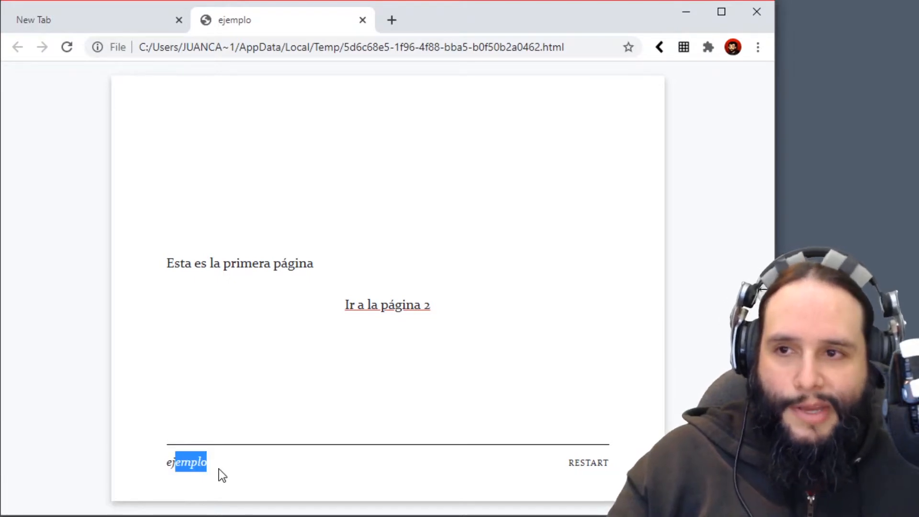
{"action": "left_click", "coordinate": [511, 342]}
{"action": "left_click_drag", "start_coordinate": [166, 265], "coordinate": [318, 275]}
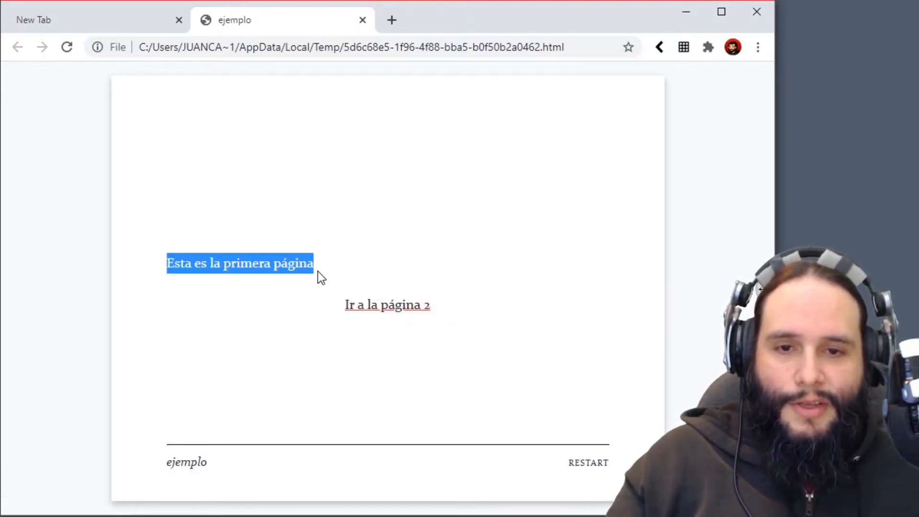
Step: Play the story in the preview by following the links to page 2 and page 3, check each passage's text, and restart
{"action": "left_click", "coordinate": [392, 313]}
{"action": "left_click_drag", "start_coordinate": [166, 245], "coordinate": [273, 245]}
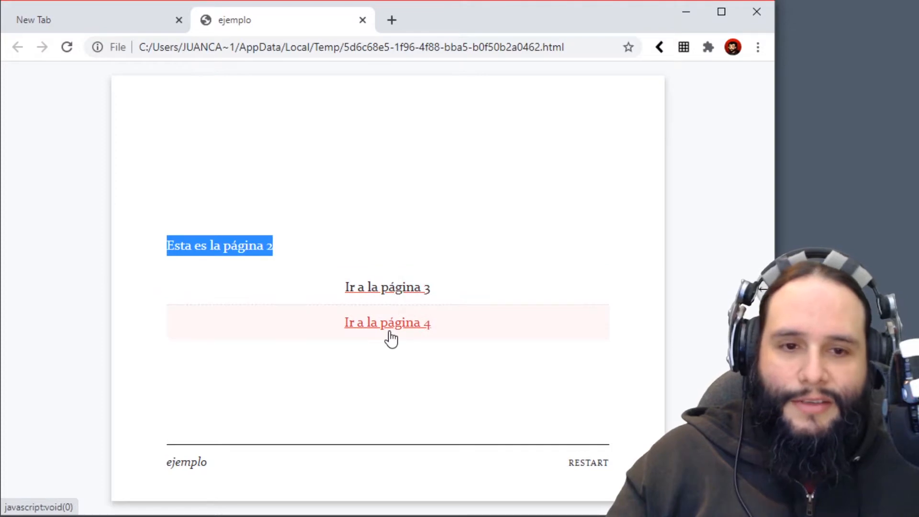
{"action": "left_click", "coordinate": [400, 289]}
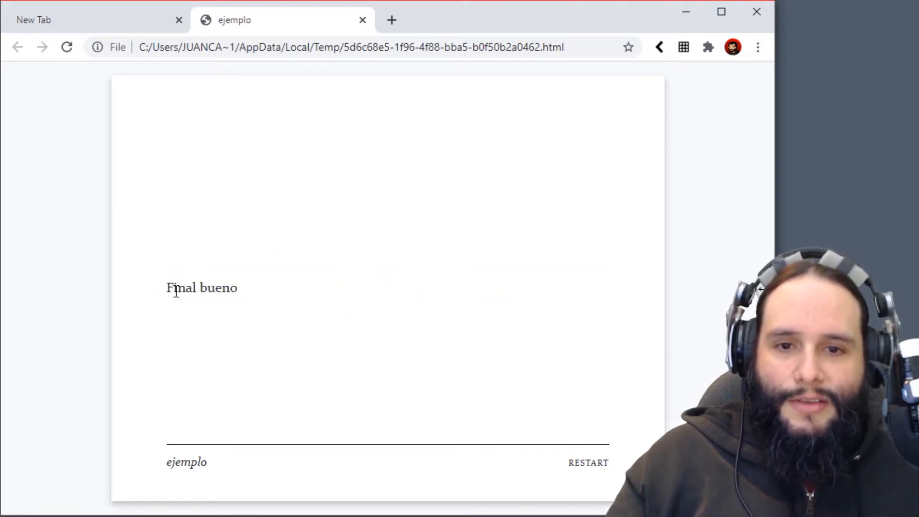
{"action": "left_click_drag", "start_coordinate": [167, 290], "coordinate": [303, 298]}
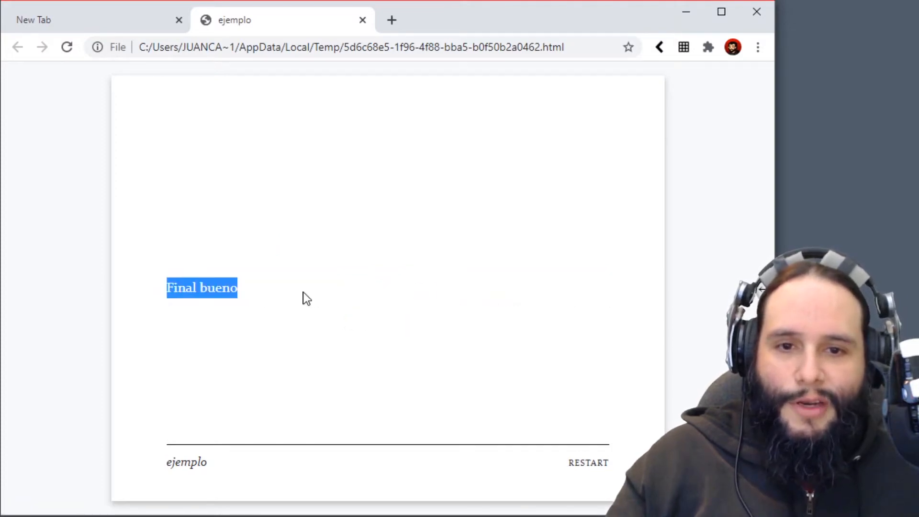
{"action": "left_click", "coordinate": [588, 463]}
Step: Switch back to Twine and spread out the inicio, page 2, page 3 and page 4 passages on the story map
{"action": "key", "text": "alt+Tab"}
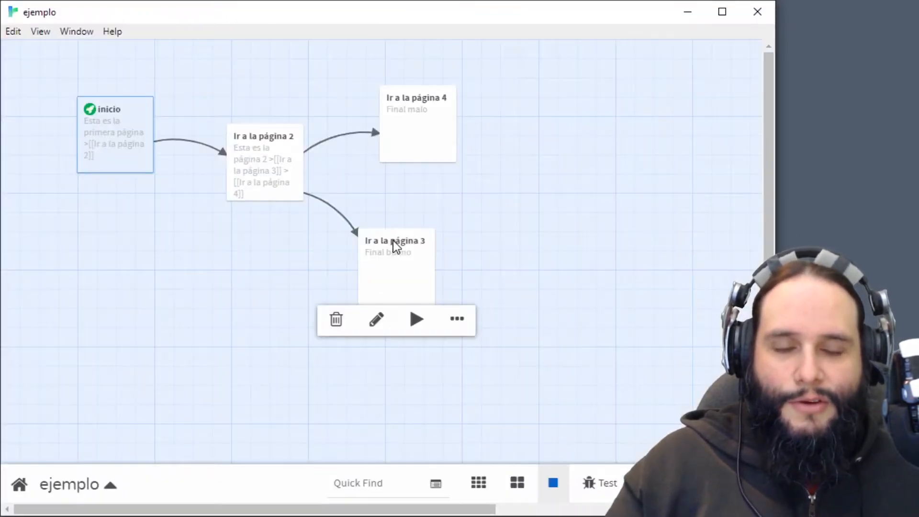
{"action": "left_click_drag", "start_coordinate": [276, 160], "coordinate": [269, 194]}
{"action": "left_click_drag", "start_coordinate": [413, 125], "coordinate": [372, 114]}
{"action": "left_click_drag", "start_coordinate": [397, 273], "coordinate": [420, 302]}
{"action": "left_click_drag", "start_coordinate": [120, 158], "coordinate": [116, 204]}
{"action": "left_click_drag", "start_coordinate": [407, 106], "coordinate": [484, 113]}
Step: Replace the text of the "Ir a la página 4" passage with the link [[Ir al cuarto secreto]] and close the passage editor
{"action": "double_click", "coordinate": [485, 115]}
{"action": "key", "text": "ctrl+a"}
{"action": "left_click", "coordinate": [249, 139]}
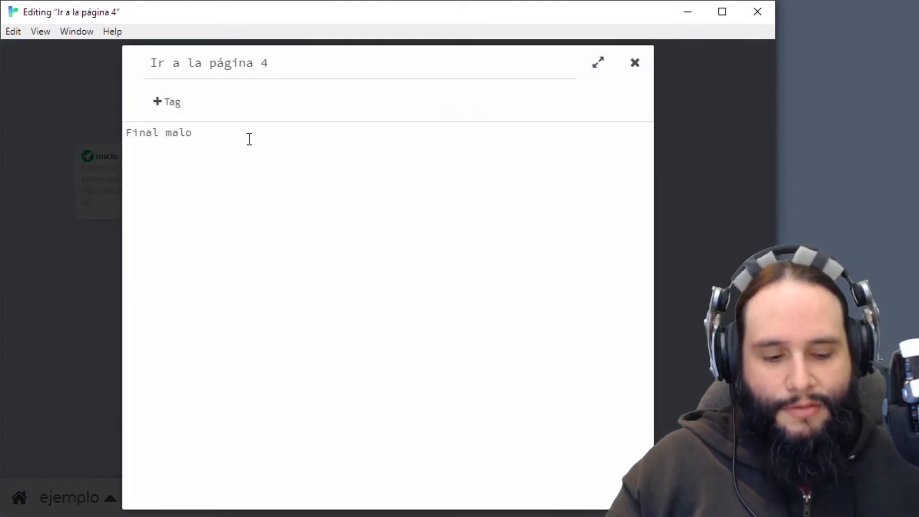
{"action": "key", "text": "ctrl+a"}
{"action": "type", "text": "[["}
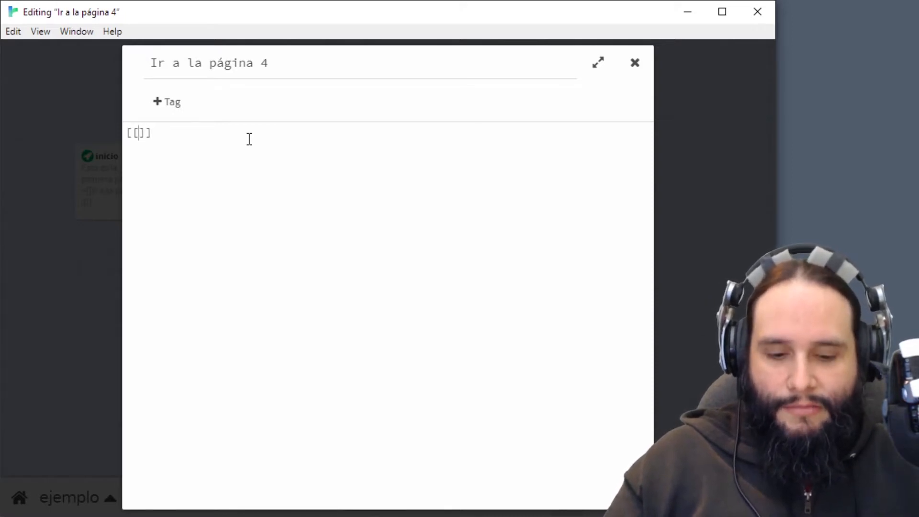
{"action": "type", "text": "ir "}
{"action": "type", "text": "al cuarto s"}
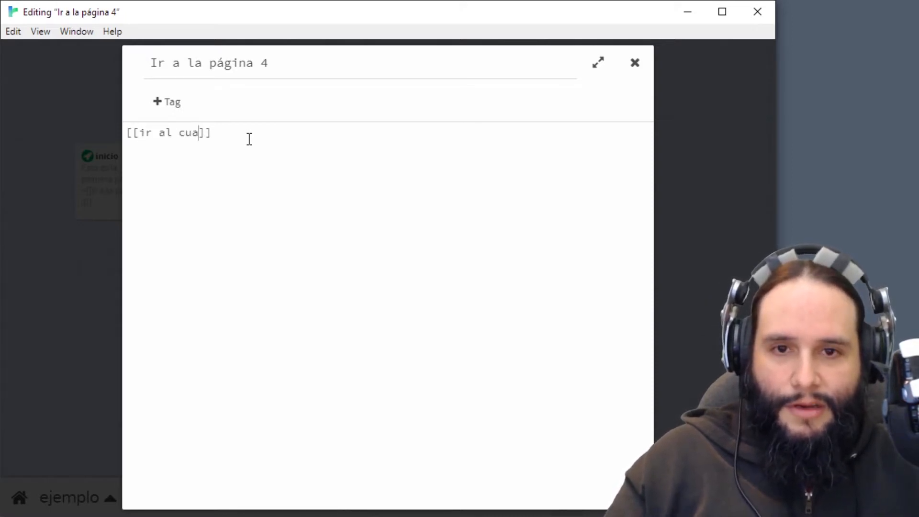
{"action": "type", "text": "I"}
{"action": "left_click", "coordinate": [347, 137]}
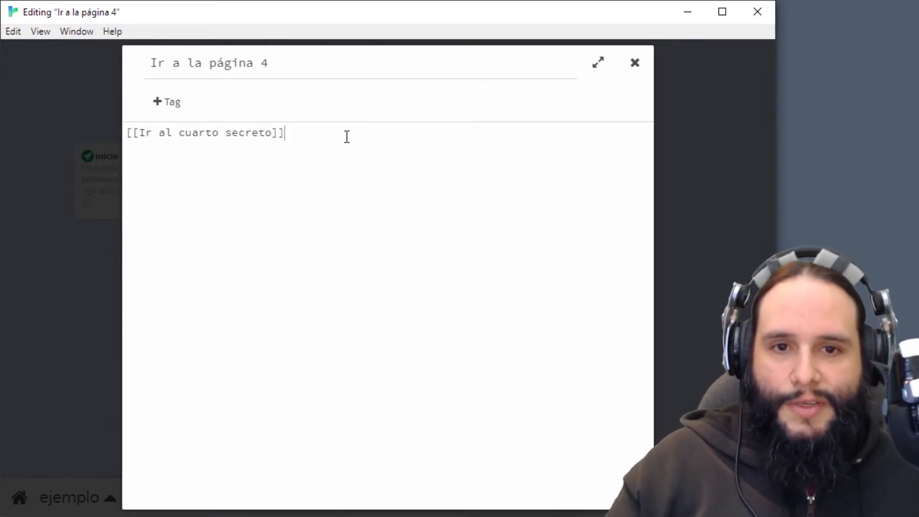
{"action": "left_click", "coordinate": [635, 62]}
Step: Arrange the new "Ir al cuarto secreto" passage to the right of page 4 and slightly lower, and shift page 4 up and left
{"action": "left_click_drag", "start_coordinate": [482, 236], "coordinate": [613, 113]}
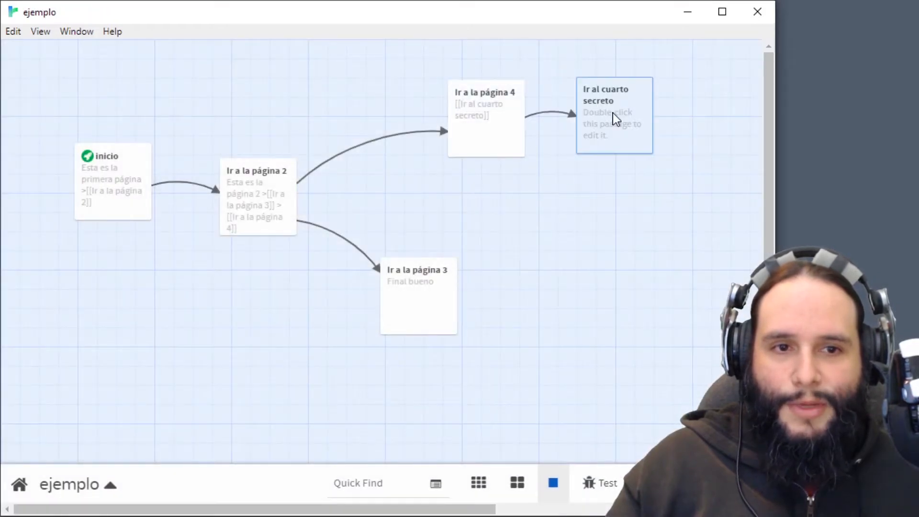
{"action": "mouse_move", "coordinate": [502, 101]}
{"action": "left_click_drag", "start_coordinate": [501, 98], "coordinate": [388, 94]}
{"action": "left_click_drag", "start_coordinate": [596, 121], "coordinate": [521, 95]}
{"action": "left_click_drag", "start_coordinate": [359, 113], "coordinate": [432, 89]}
{"action": "left_click_drag", "start_coordinate": [553, 83], "coordinate": [587, 123]}
Step: Test the story starting from the "Ir a la página 4" passage and follow its link to the secret room
{"action": "left_click", "coordinate": [421, 90]}
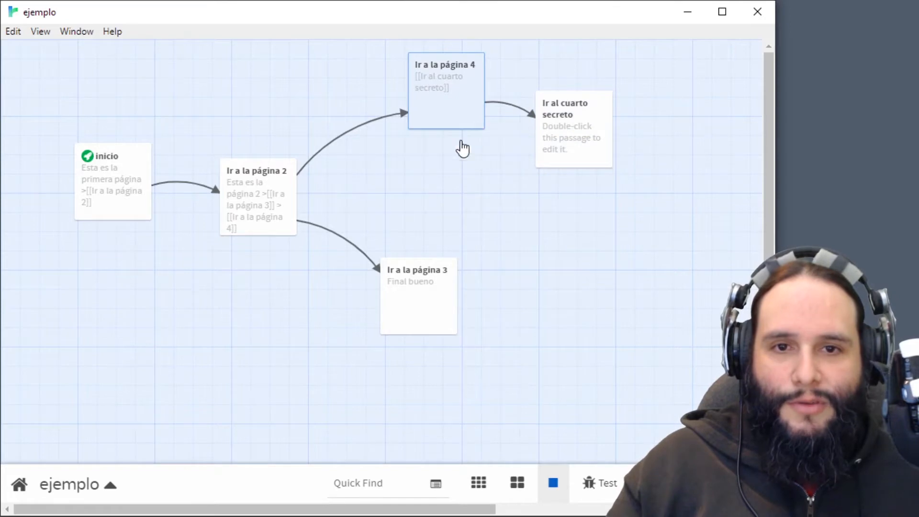
{"action": "left_click", "coordinate": [464, 141]}
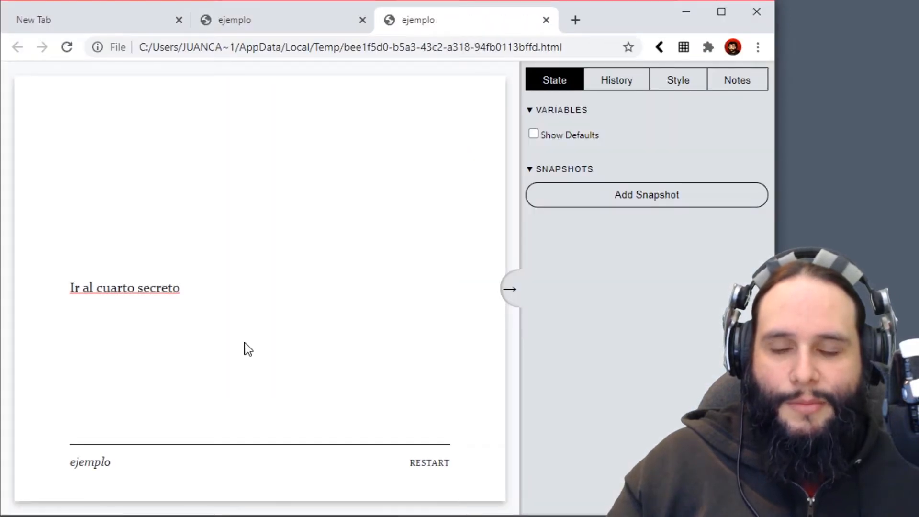
{"action": "left_click", "coordinate": [125, 289]}
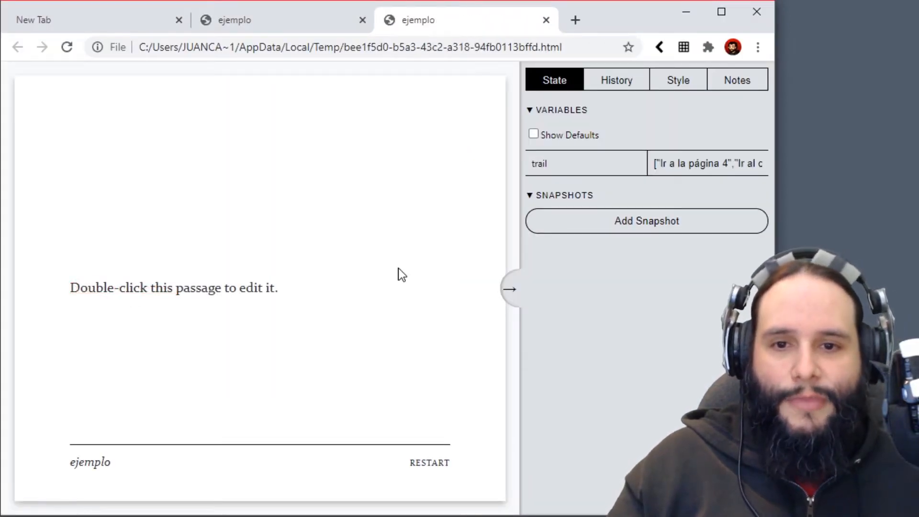